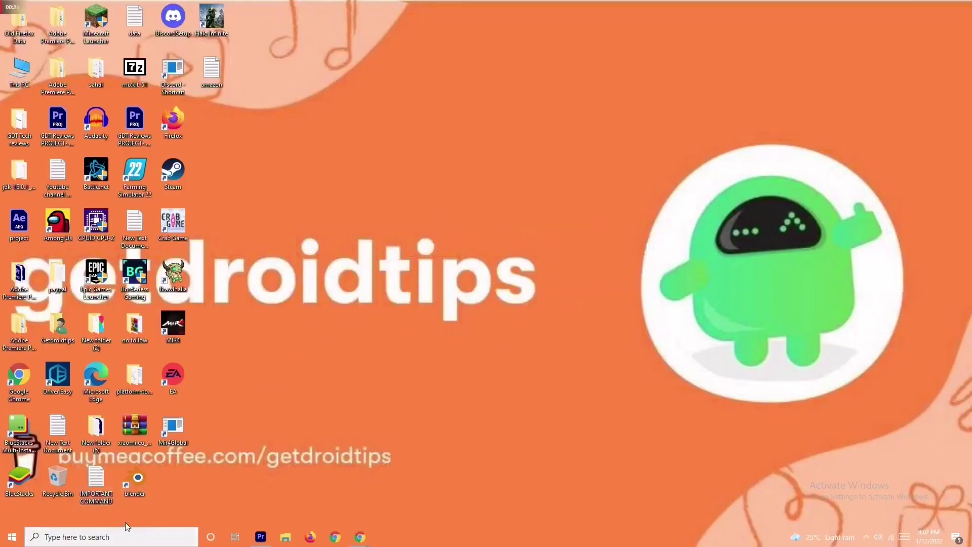
Step: Open advanced system settings and show Performance Options' Advanced tab, listing 23480 MB virtual memory
click(115, 539)
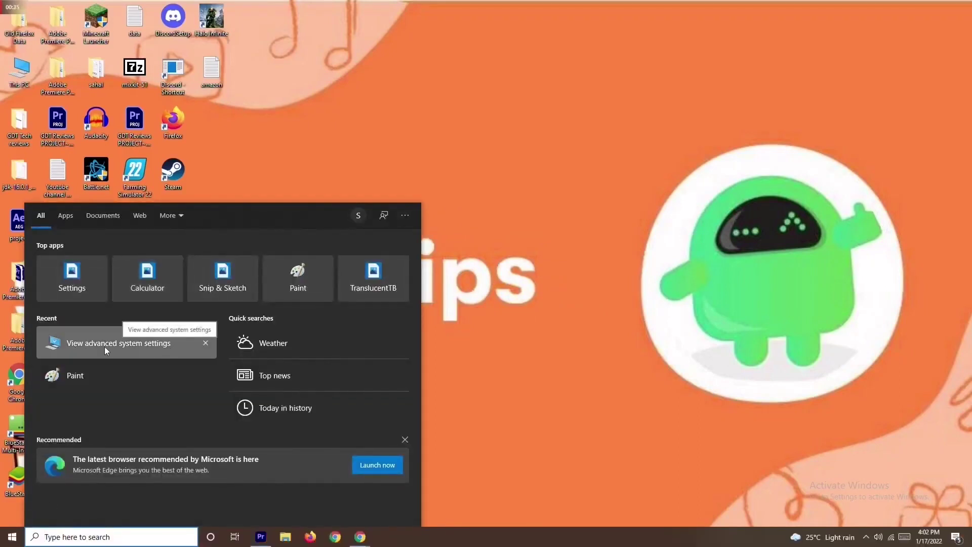
click(130, 345)
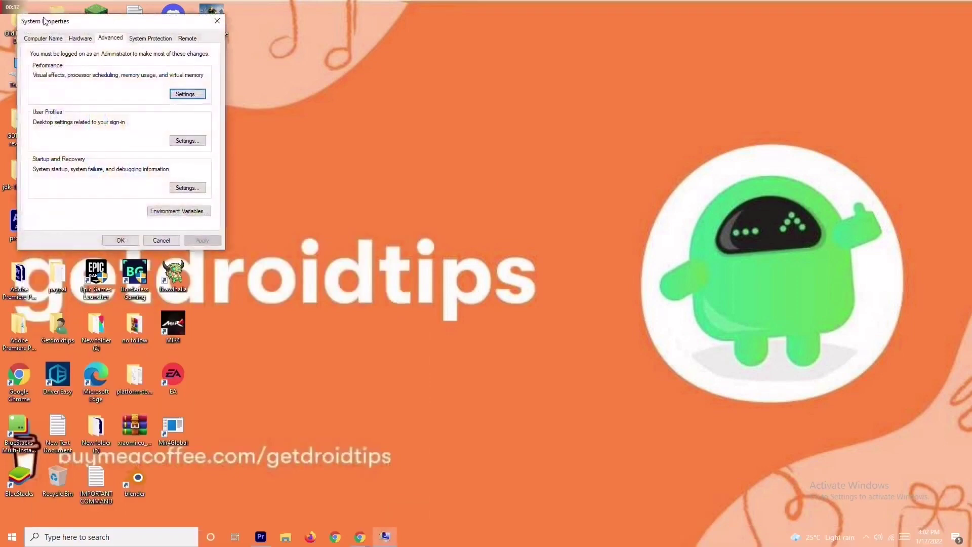
drag(100, 24, 392, 88)
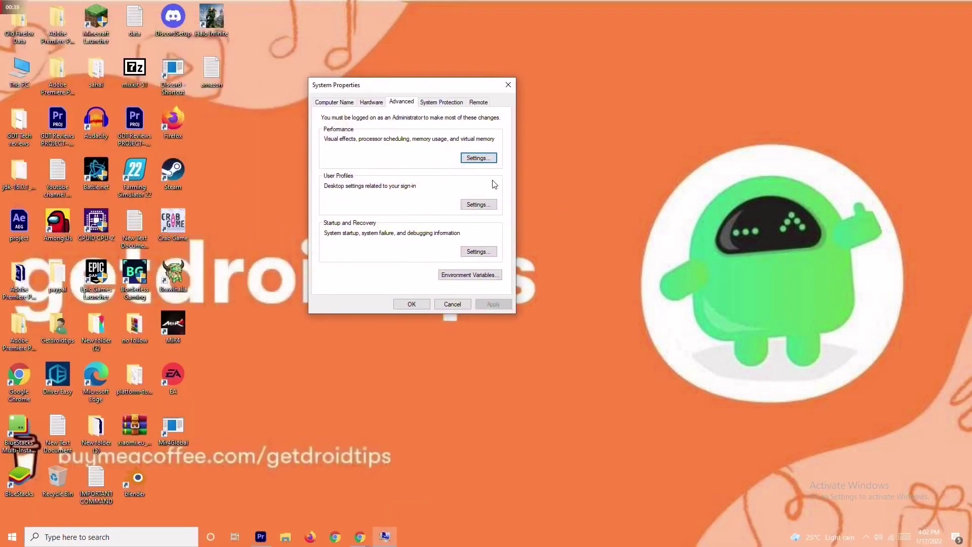
click(479, 159)
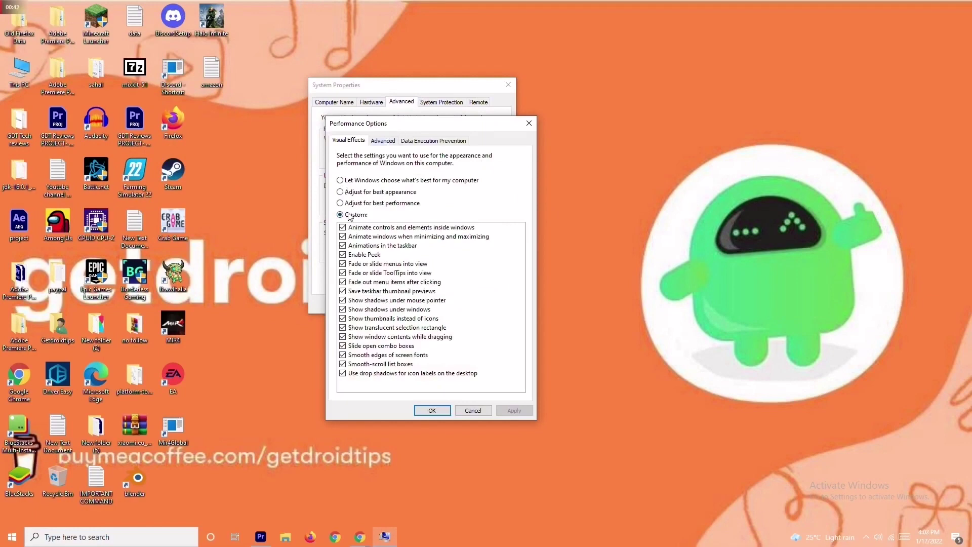
click(385, 141)
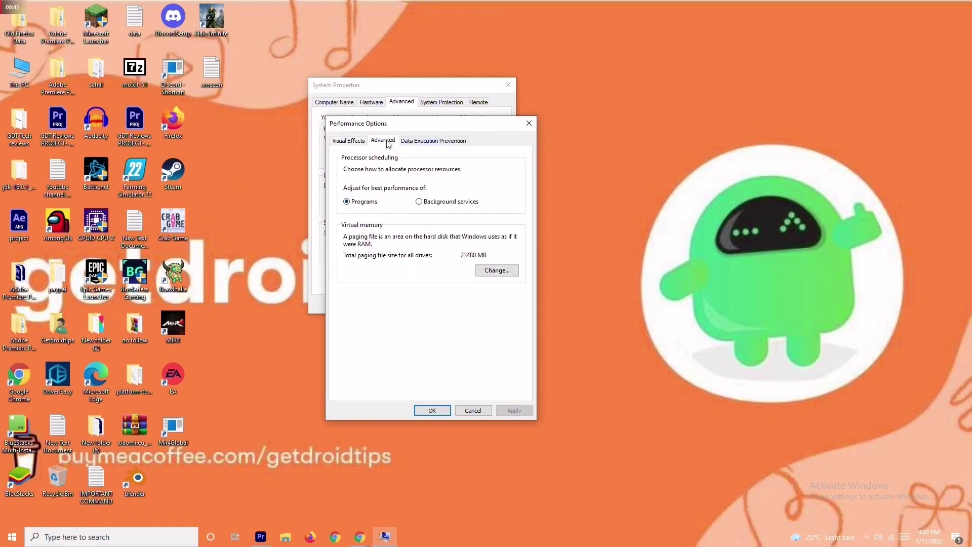
Step: Give drive C: a 4096 MB initial and maximum paging file, then close Performance Options
click(496, 271)
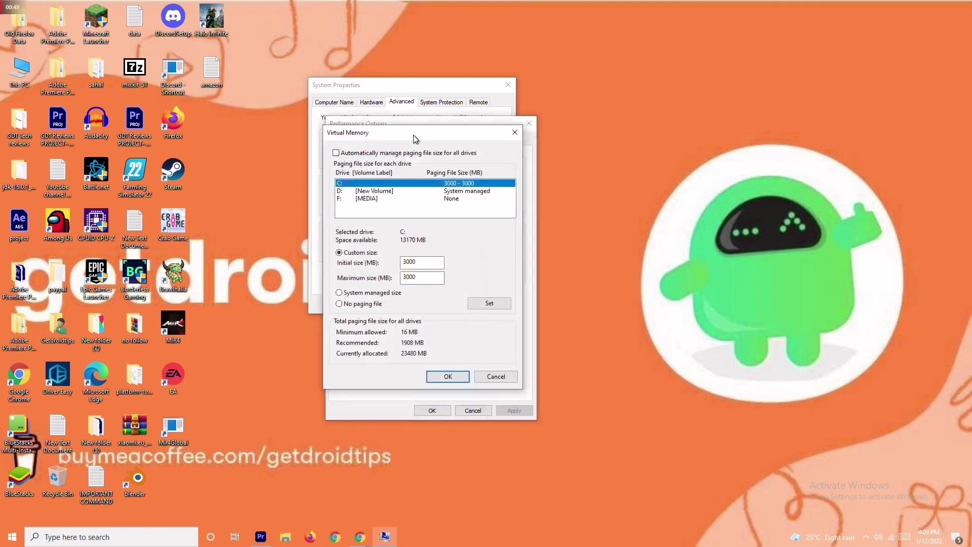
drag(415, 138, 353, 53)
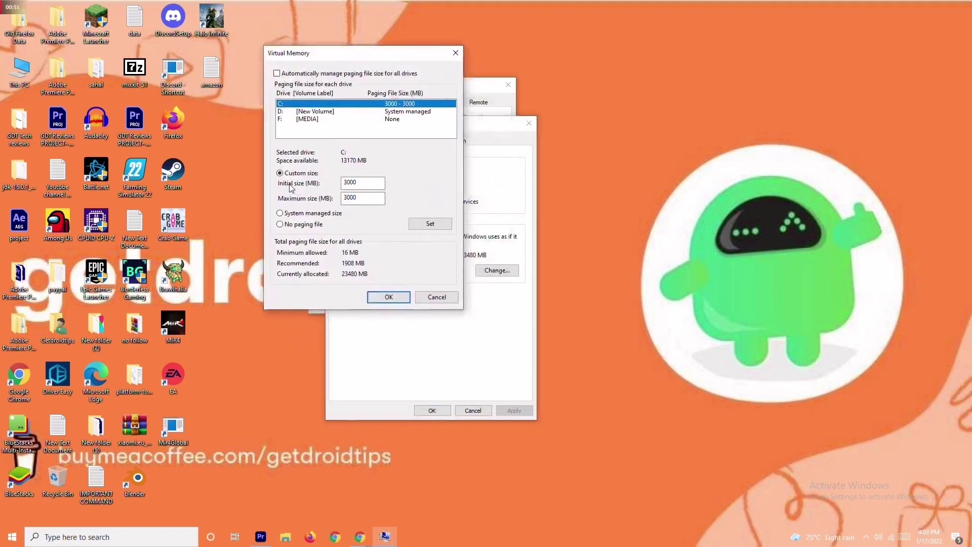
click(365, 184)
key(BackSpace)
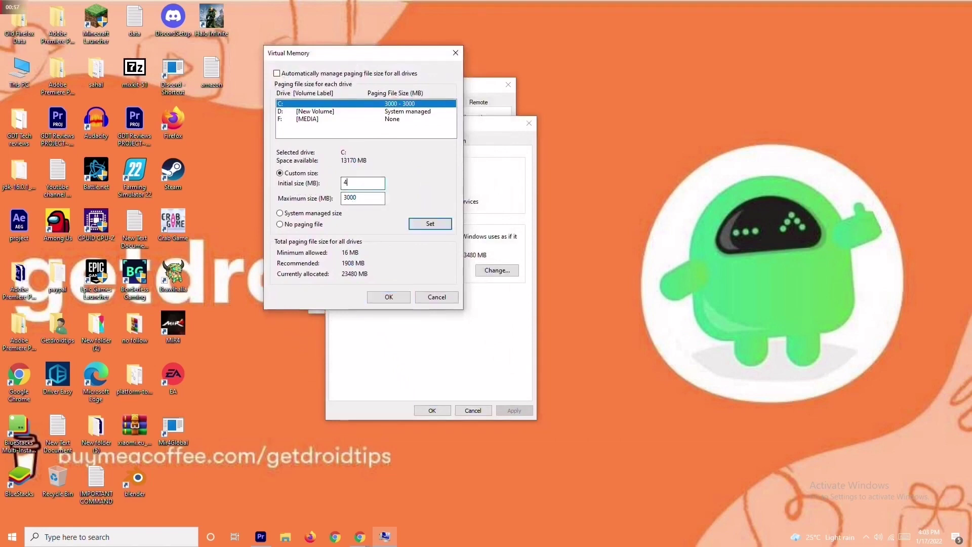
click(368, 197)
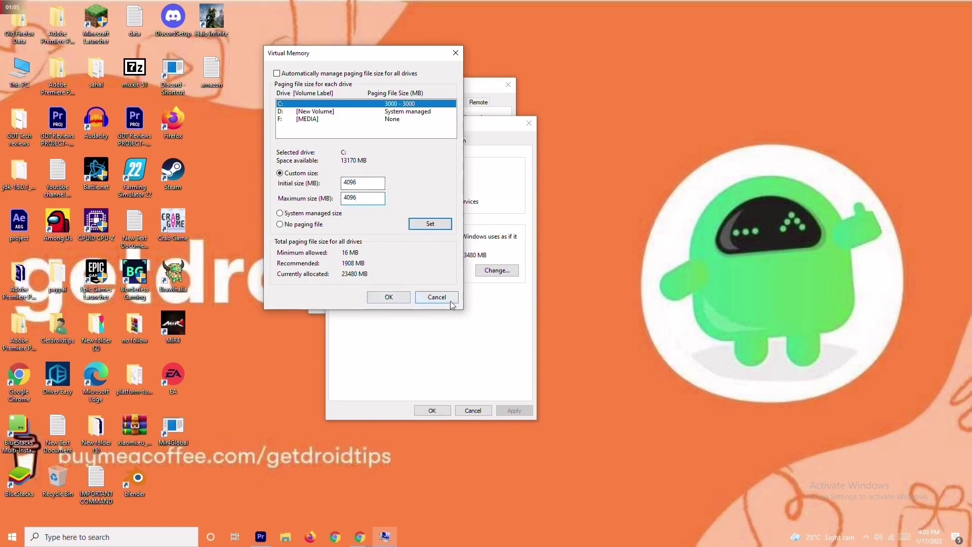
click(398, 296)
click(529, 123)
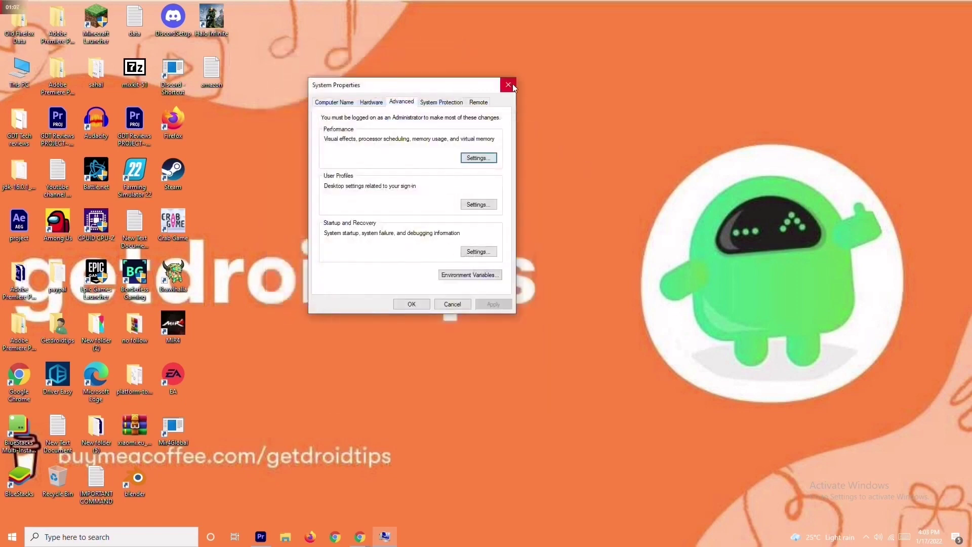
Step: Close System Properties and open the Properties page for This PC
click(508, 84)
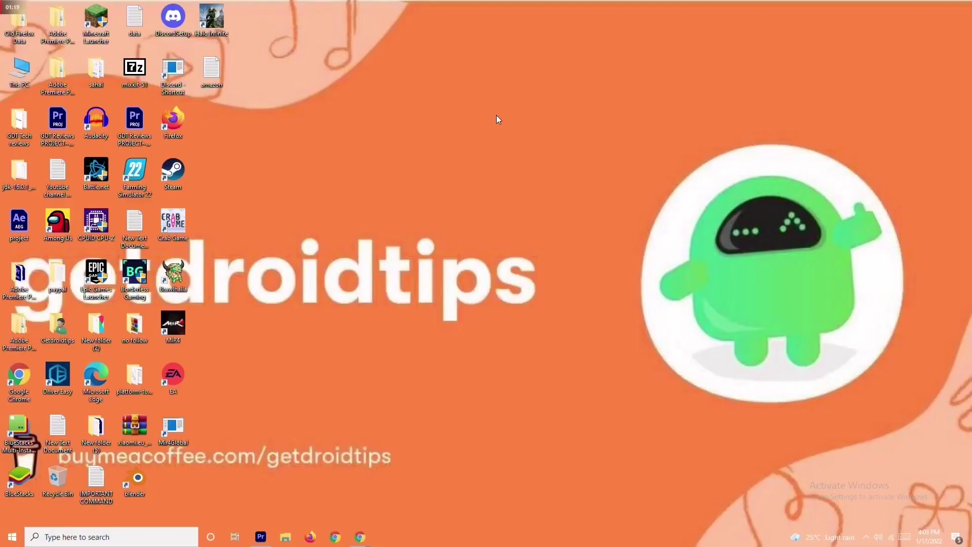
right_click(22, 86)
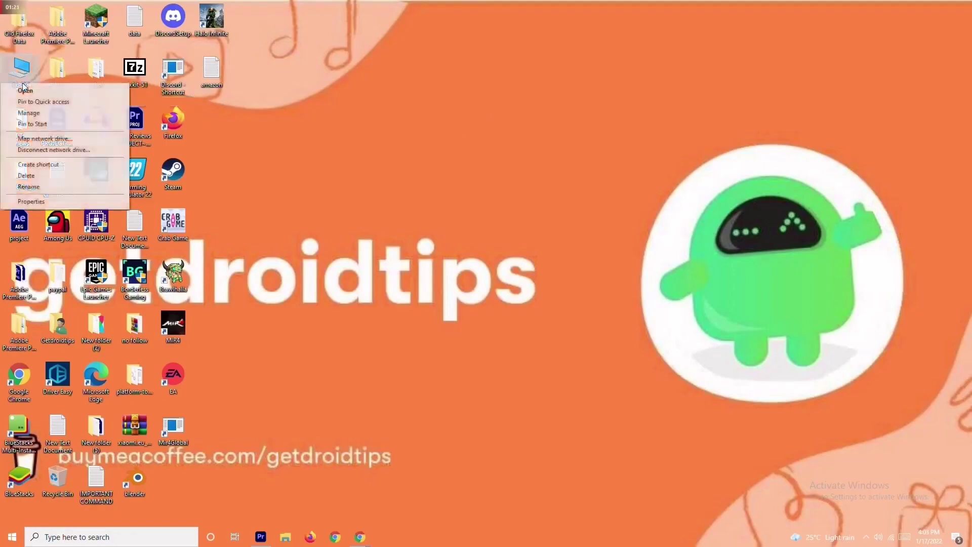
click(31, 201)
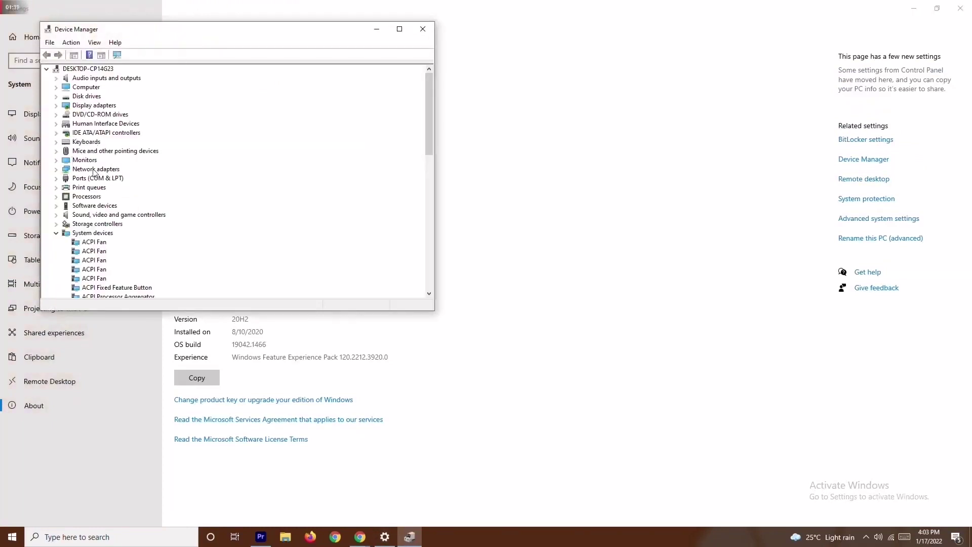
Step: Run an automatic driver search for the AMD Radeon RX 5700, then close Device Manager
click(57, 170)
click(56, 169)
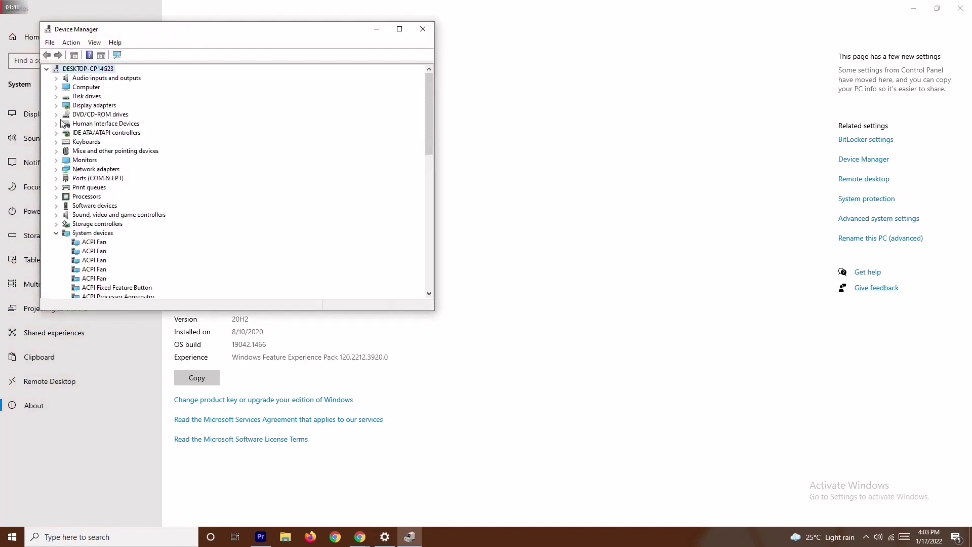
click(57, 106)
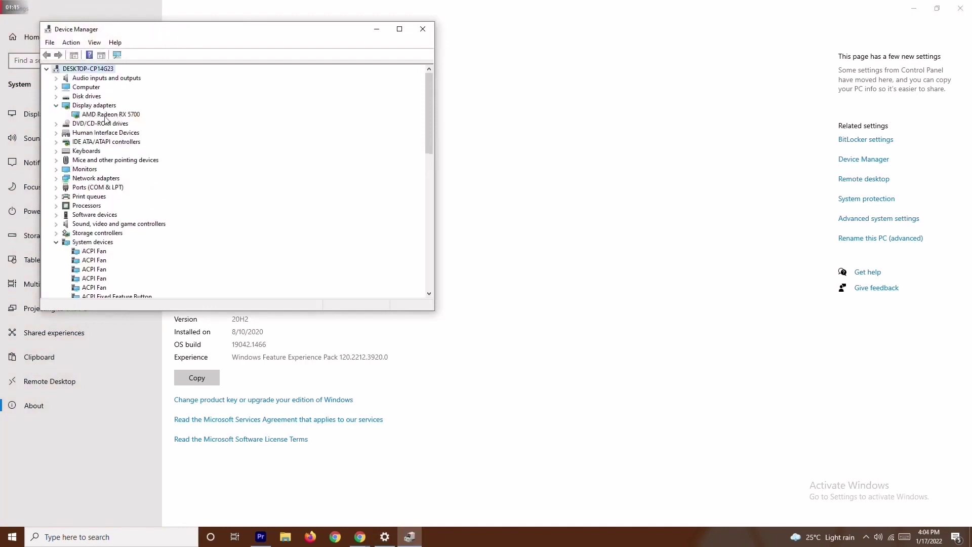
right_click(135, 117)
click(158, 122)
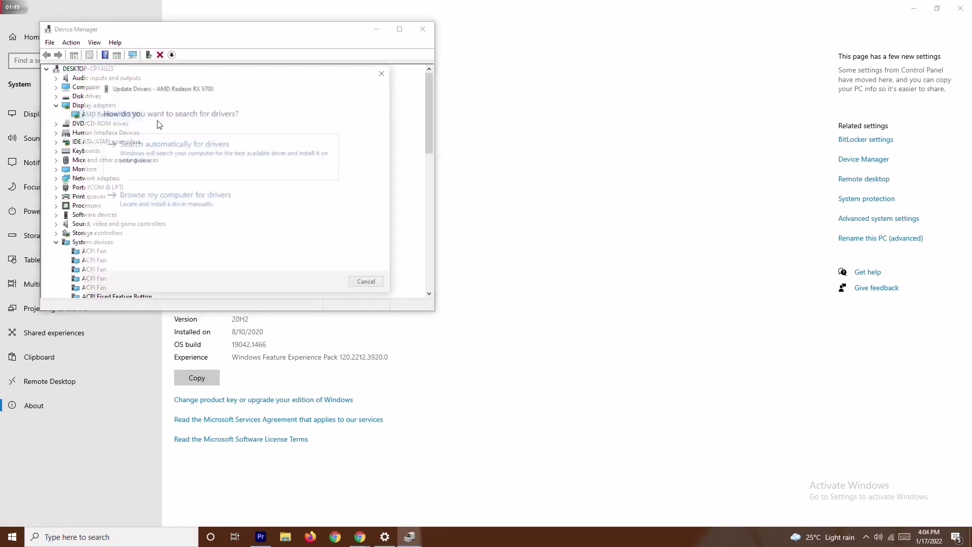
click(155, 152)
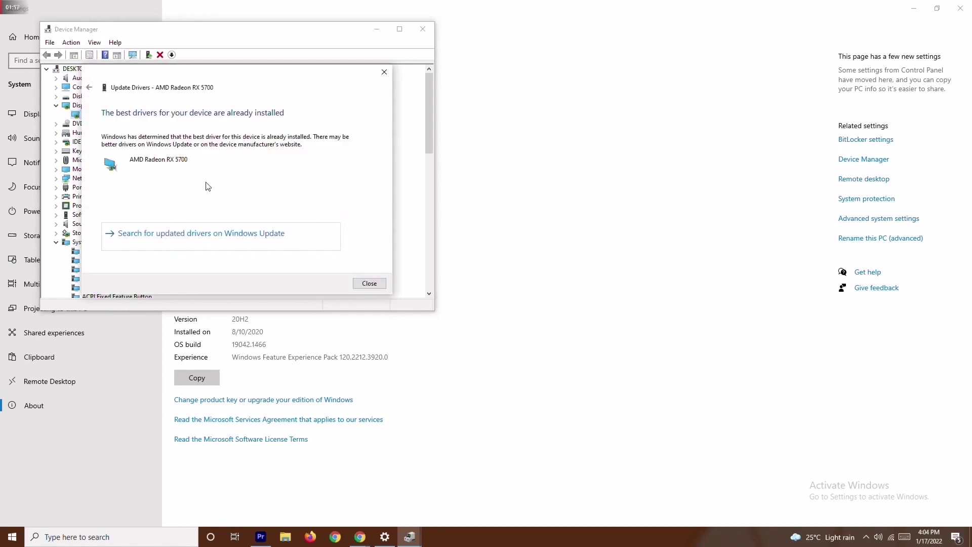
click(384, 72)
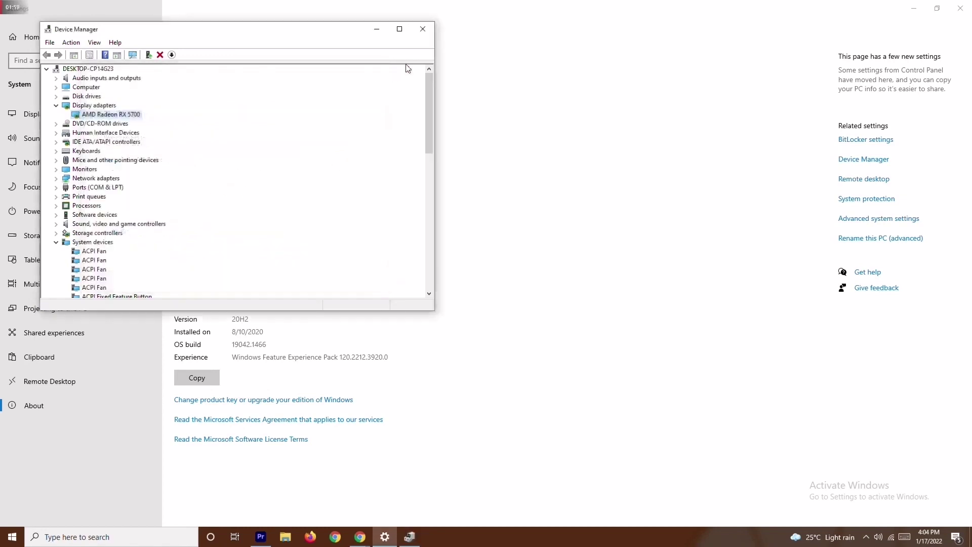
click(423, 29)
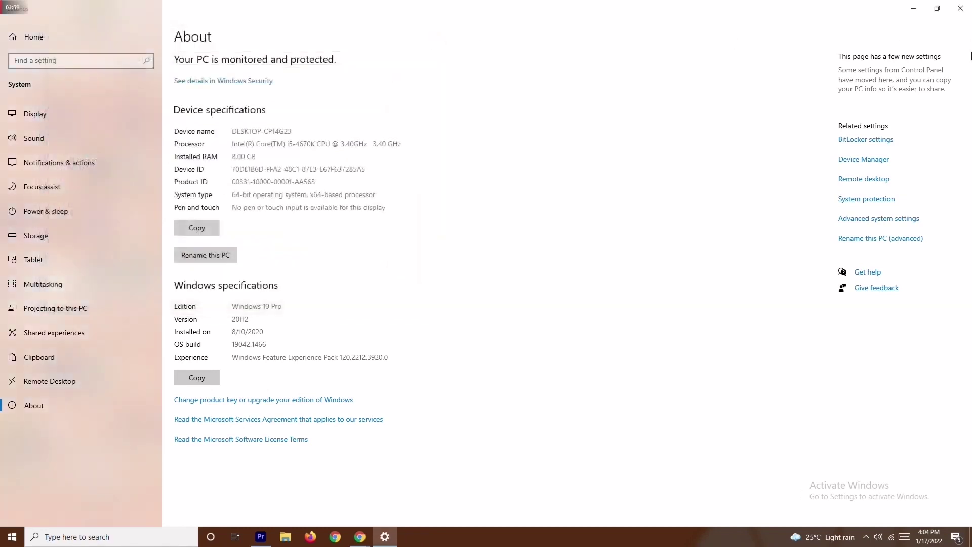
Step: Close the Settings window showing the About page
click(961, 8)
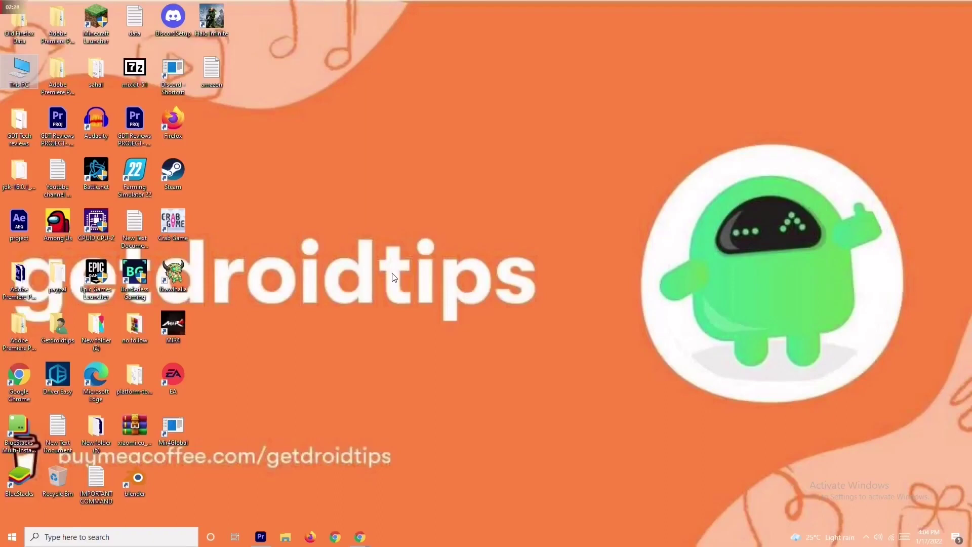
Step: Inspect the Adobe Premiere Pro process in Task Manager, close it, and open Windows search
right_click(401, 540)
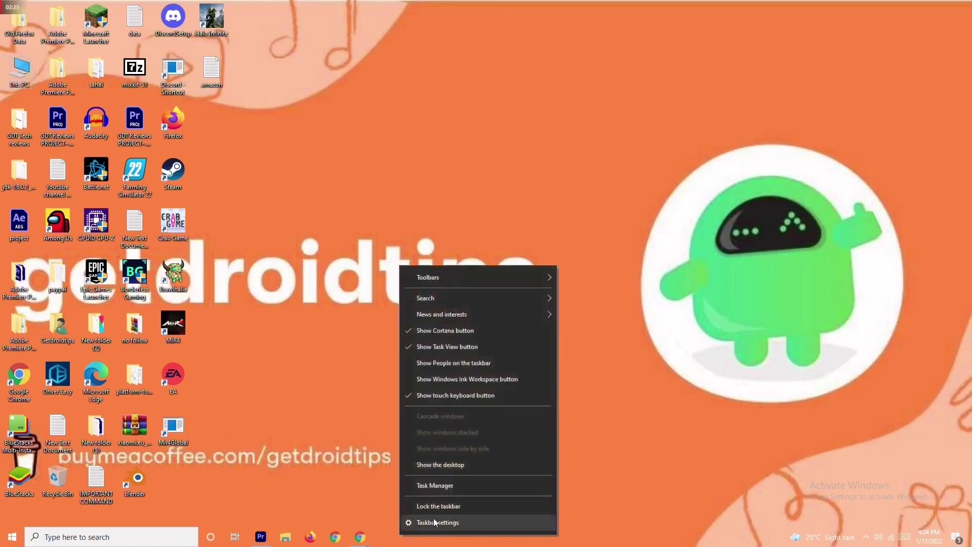
click(456, 486)
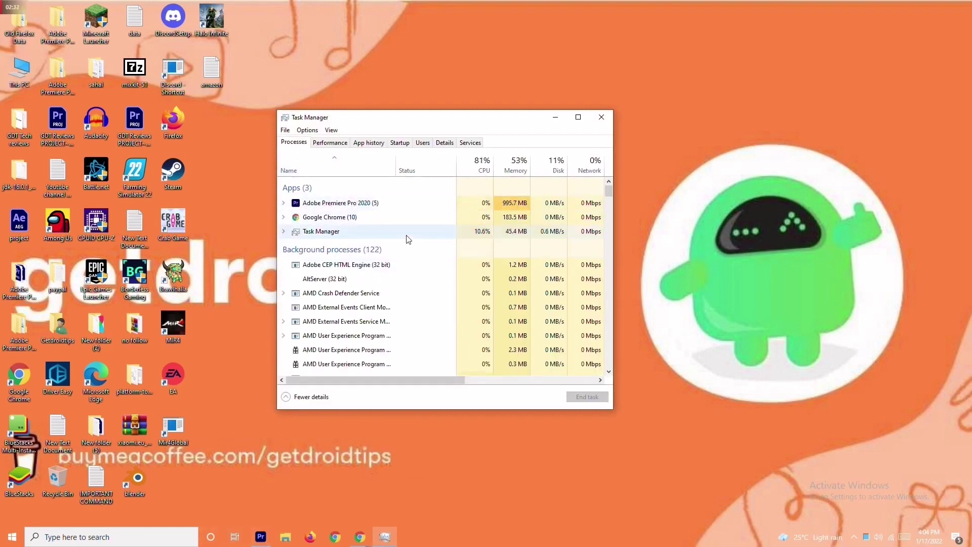
right_click(382, 204)
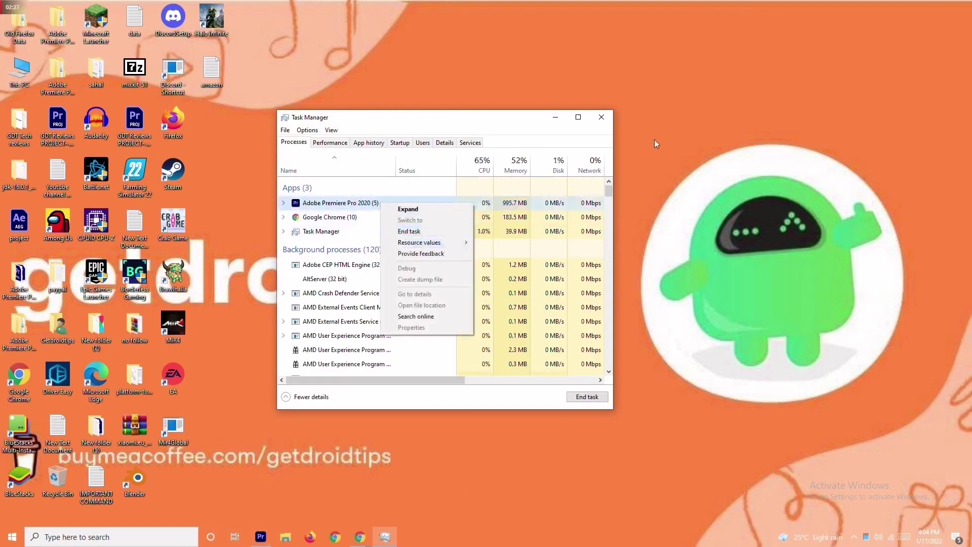
click(376, 186)
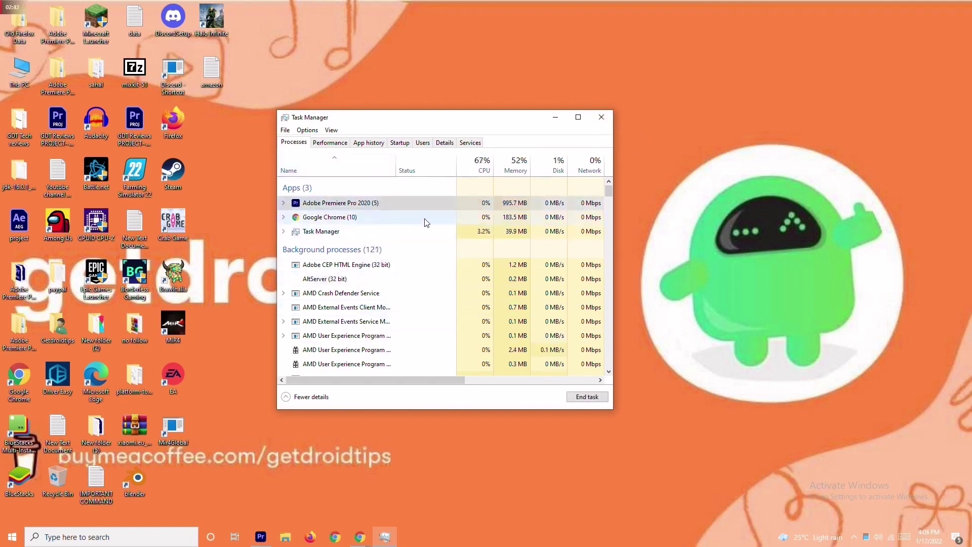
click(601, 117)
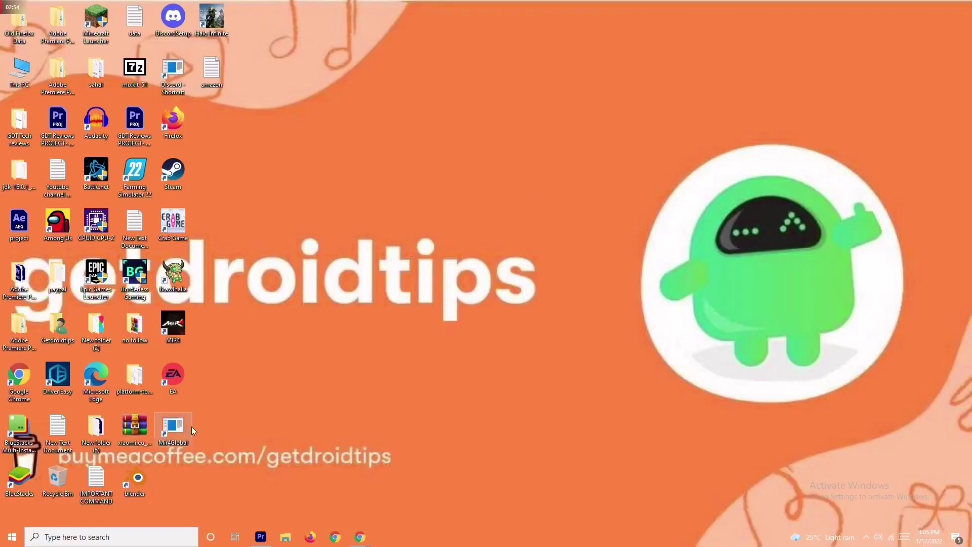
click(63, 537)
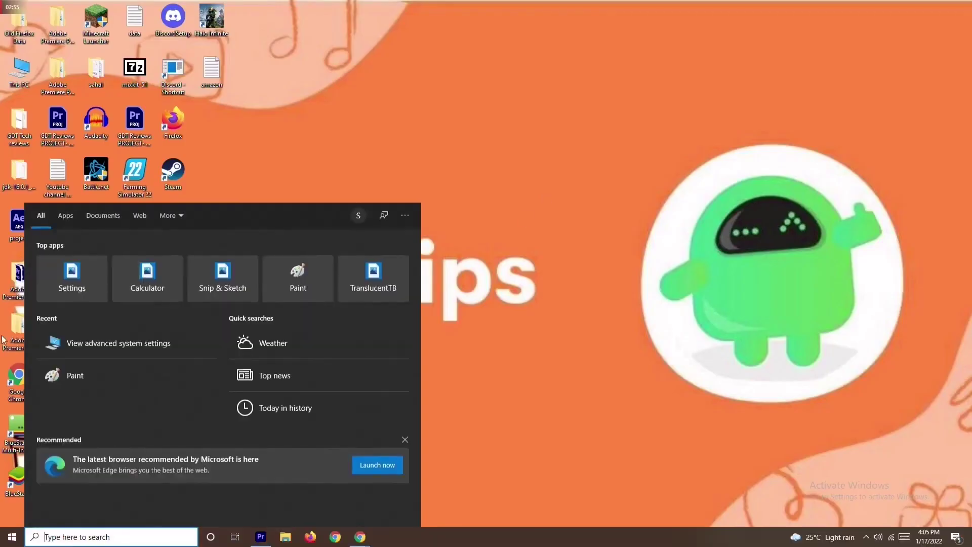
Step: Launch Windows Settings from the search panel and go to Update & Security
click(68, 274)
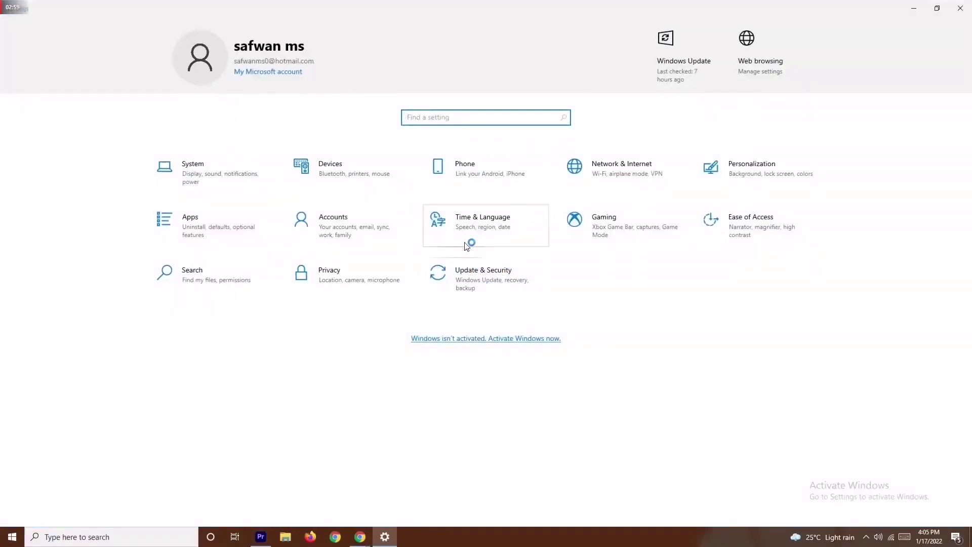
click(506, 278)
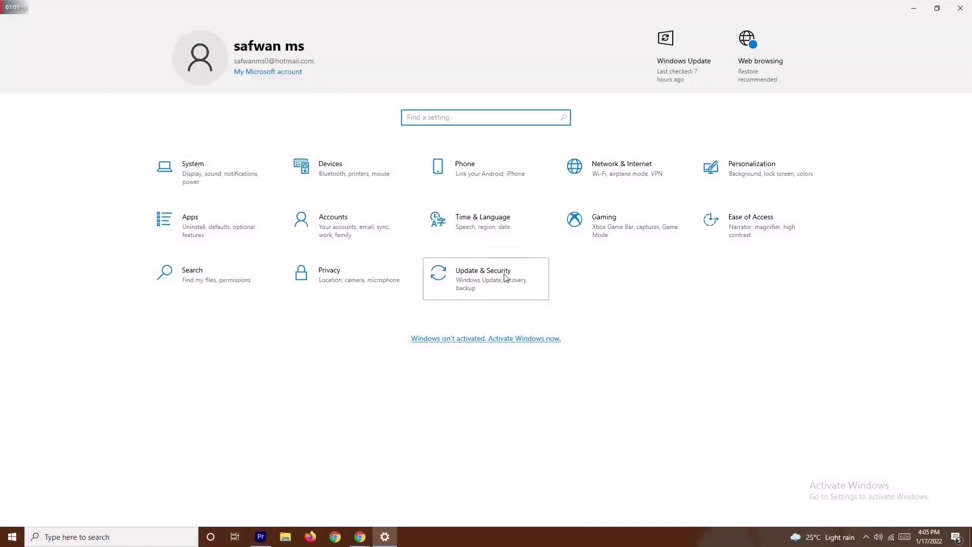